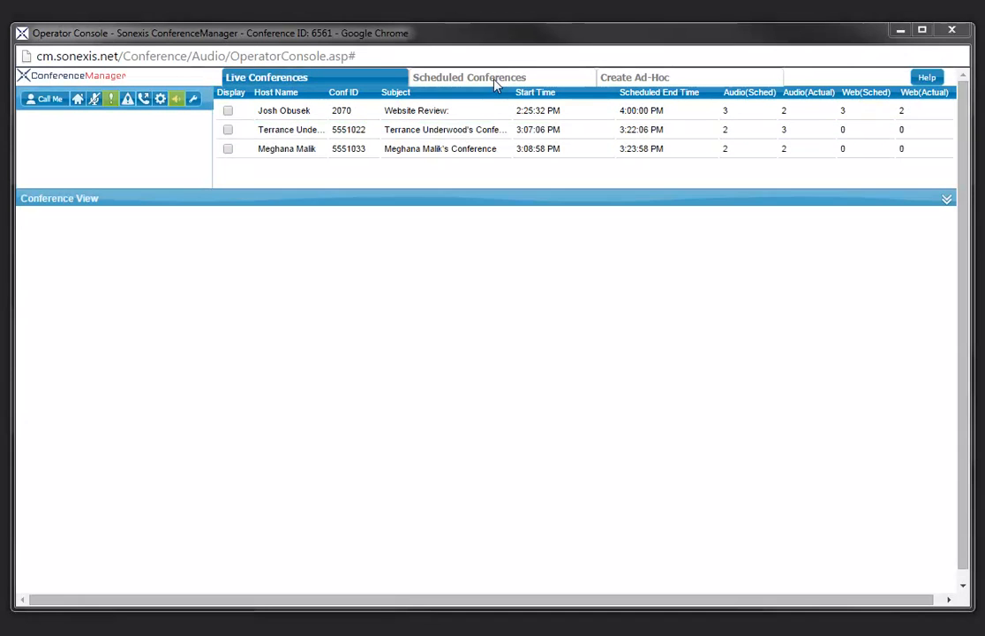
# Review the scheduled conferences, then bring up the Create Ad-Hoc search page
pyautogui.click(494, 81)
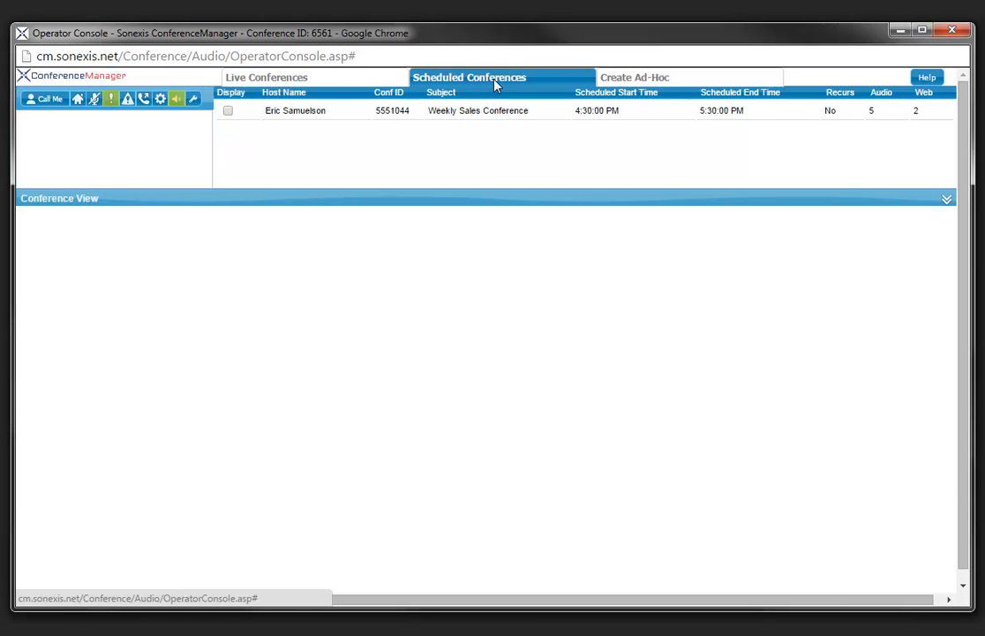
pyautogui.click(680, 79)
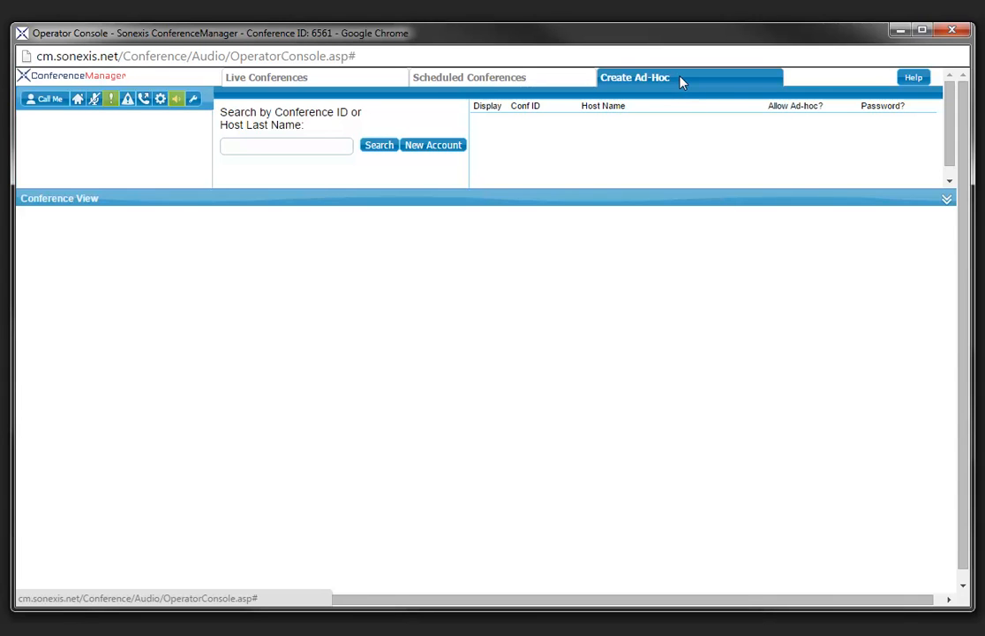
# Search accounts by the host's last name and display the matching ad-hoc conference's panel
pyautogui.click(450, 146)
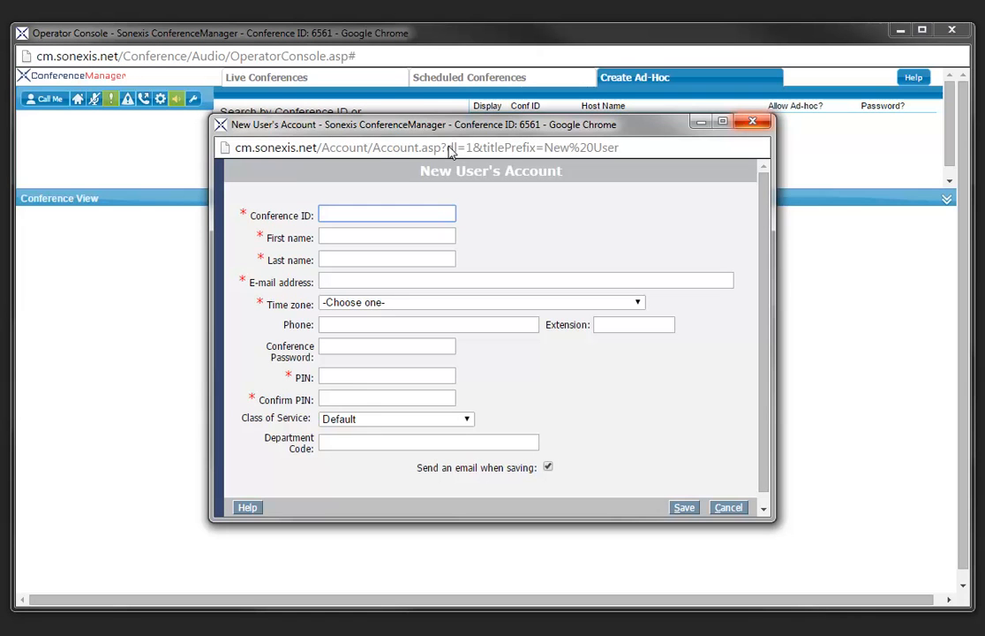
pyautogui.click(753, 123)
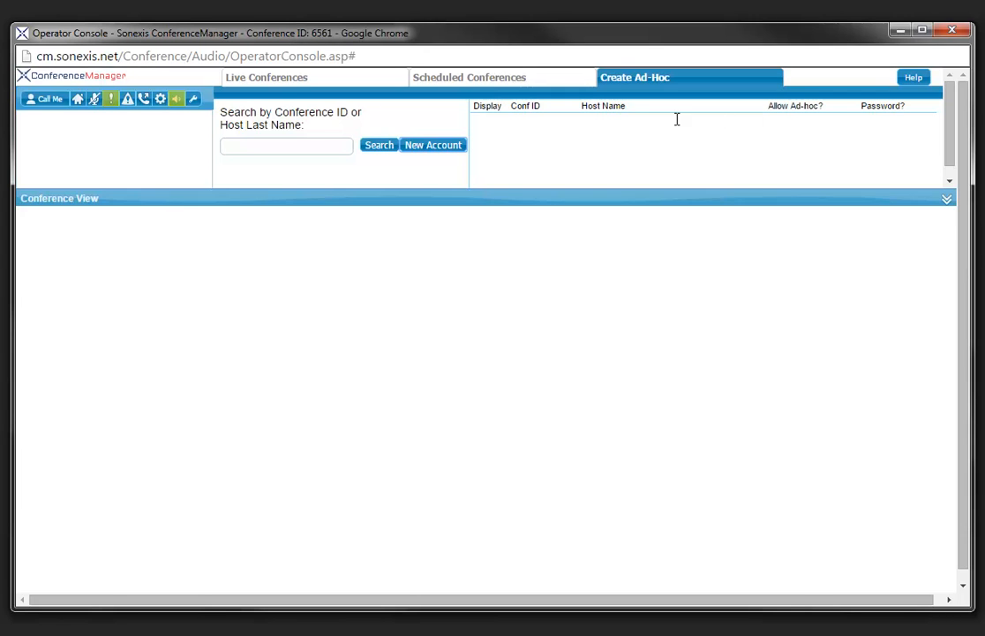
pyautogui.click(279, 146)
pyautogui.write('Sheppard')
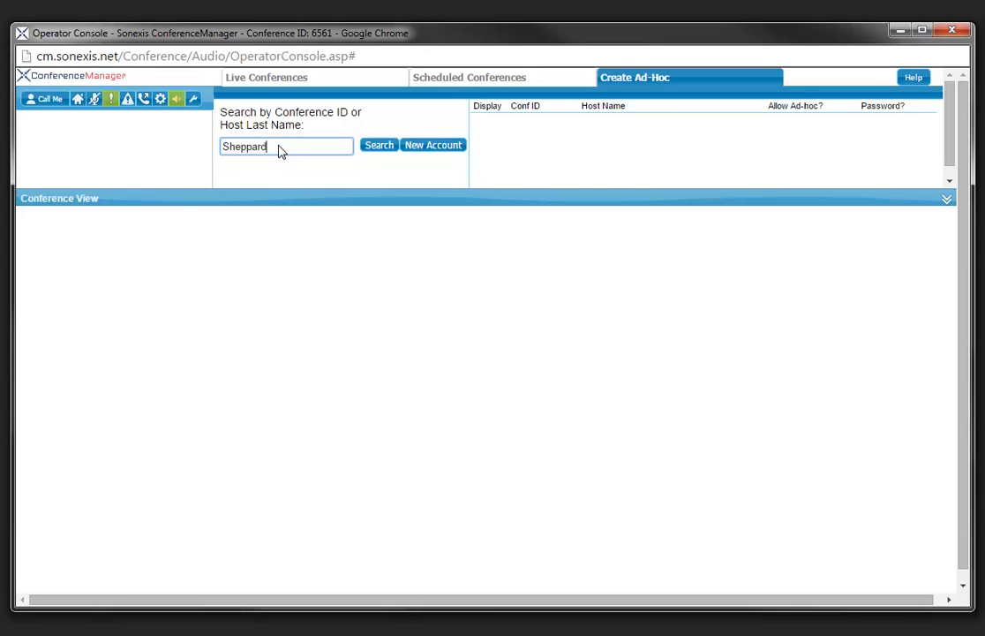
pyautogui.click(378, 148)
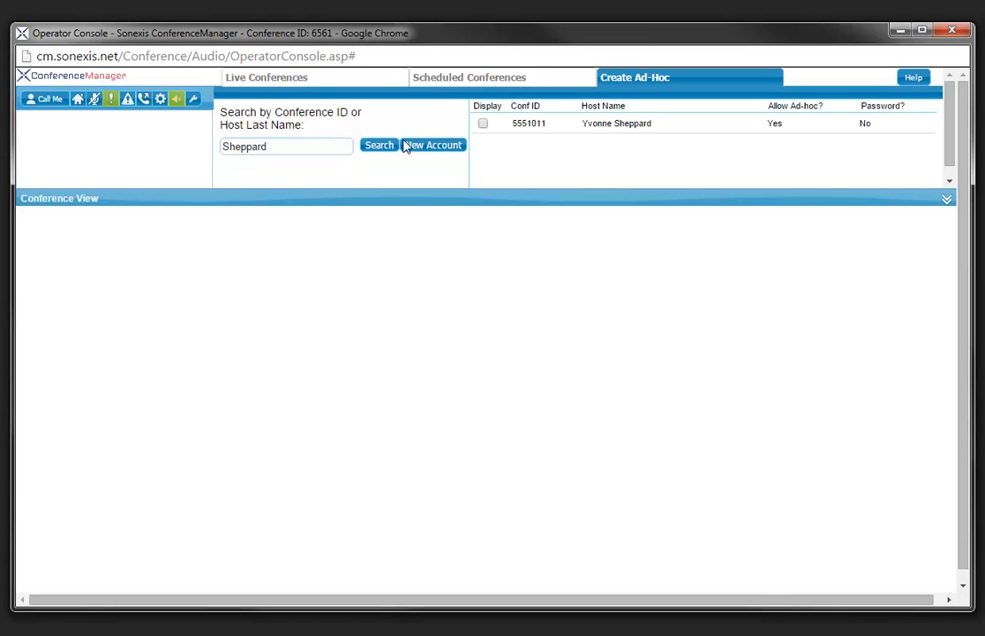
pyautogui.click(483, 124)
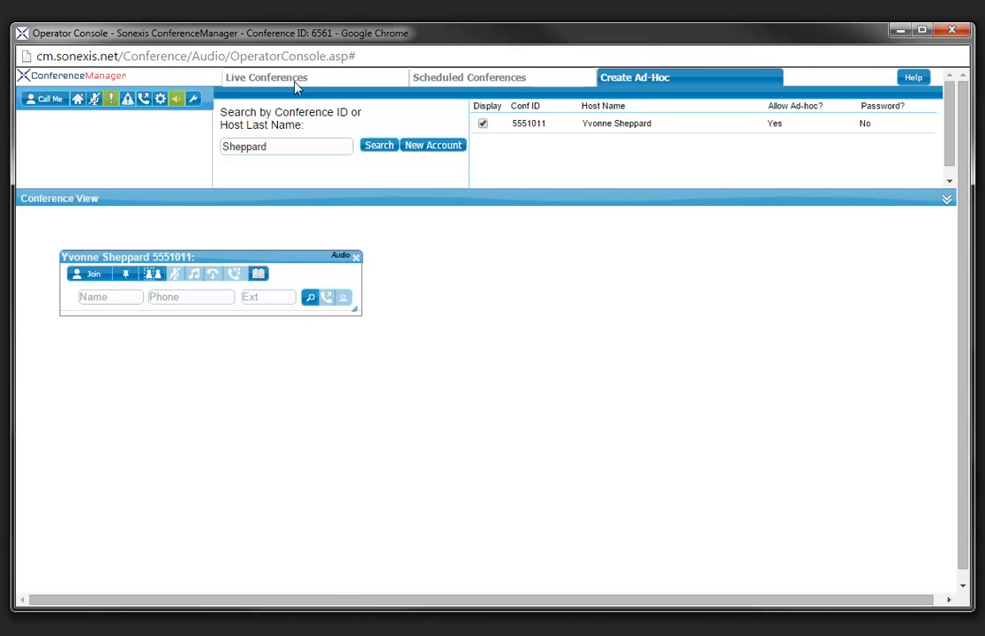
# Display the second live conference and arrange it top-left with the ad-hoc panel below
pyautogui.click(261, 78)
pyautogui.click(228, 130)
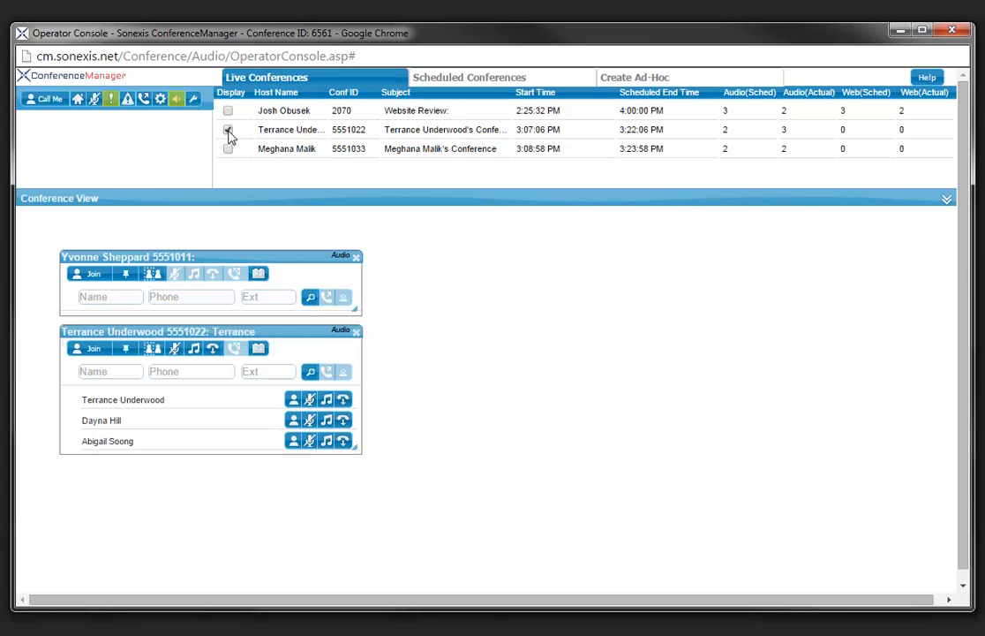
pyautogui.moveTo(243, 257); pyautogui.dragTo(558, 264)
pyautogui.moveTo(305, 334); pyautogui.dragTo(268, 221)
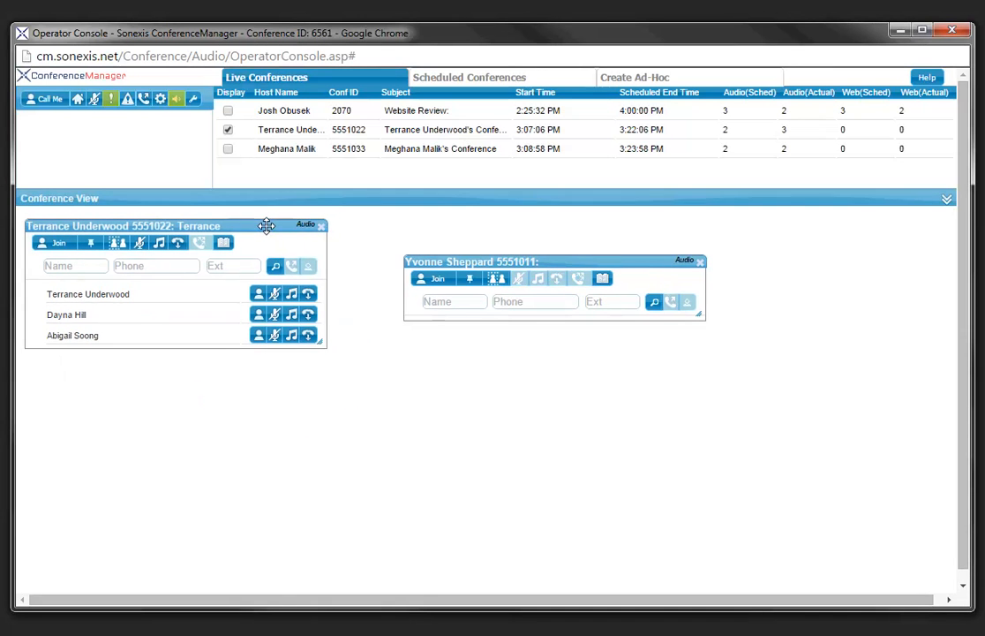
pyautogui.moveTo(577, 263); pyautogui.dragTo(275, 377)
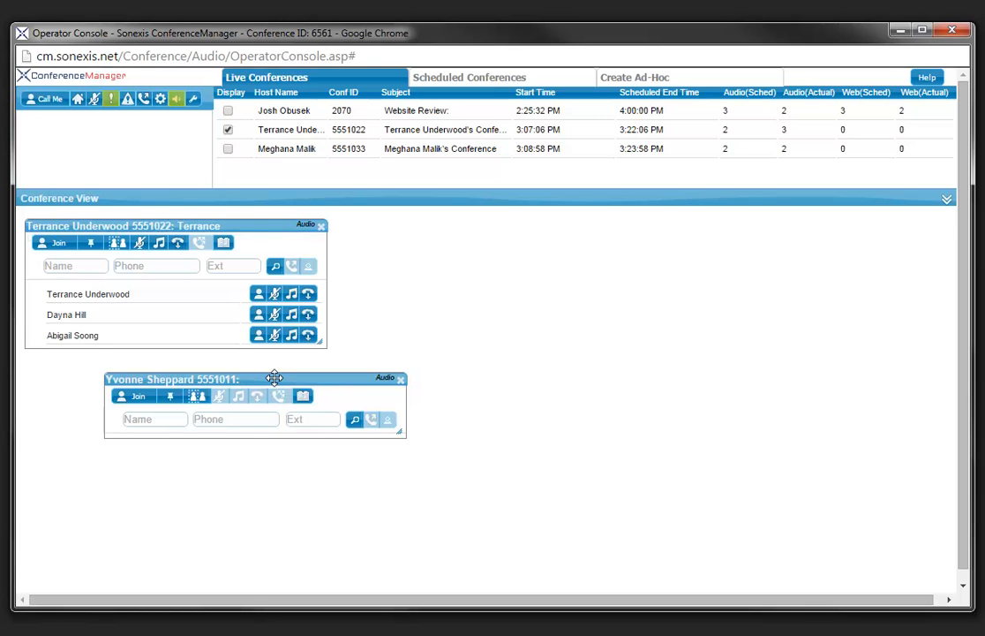
# Dial a new caller into the ad-hoc conference using their name and phone number
pyautogui.click(148, 423)
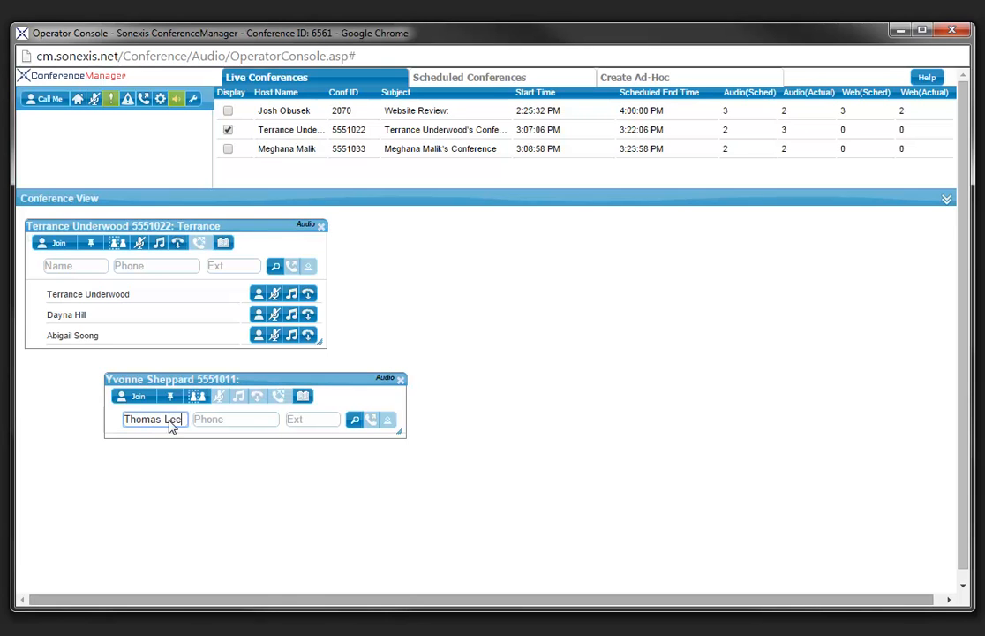
pyautogui.click(253, 425)
pyautogui.write('14125555614')
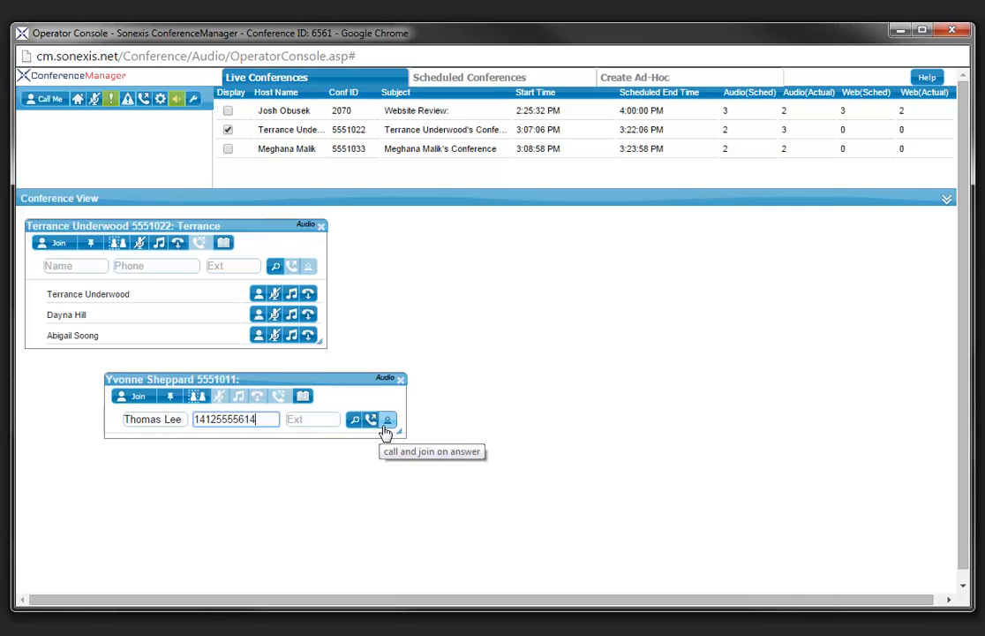
pyautogui.click(386, 426)
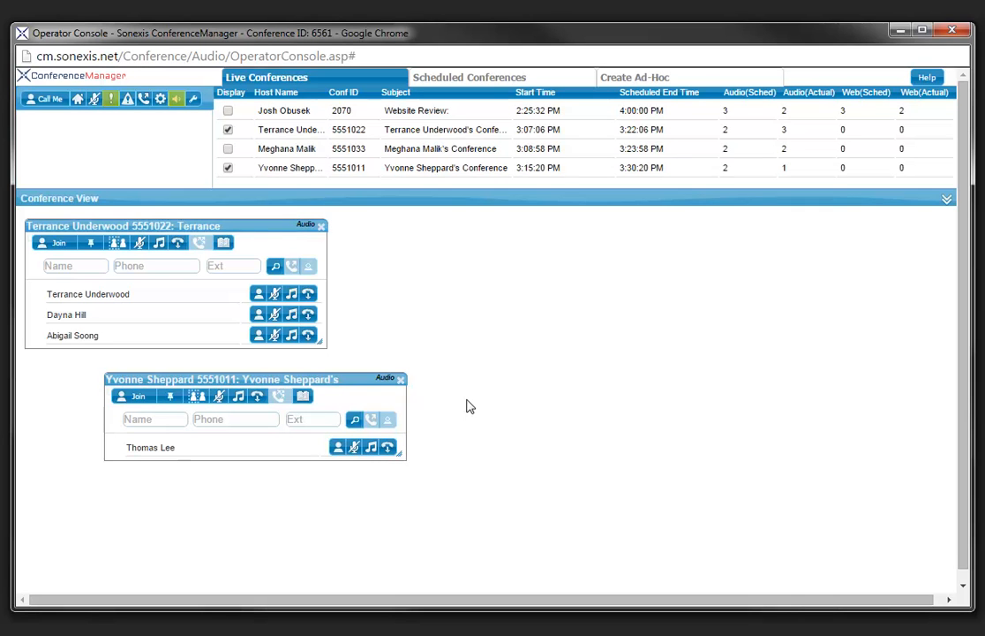
# Close the ad-hoc conference panel, then start and close a private sub-conference
pyautogui.click(401, 378)
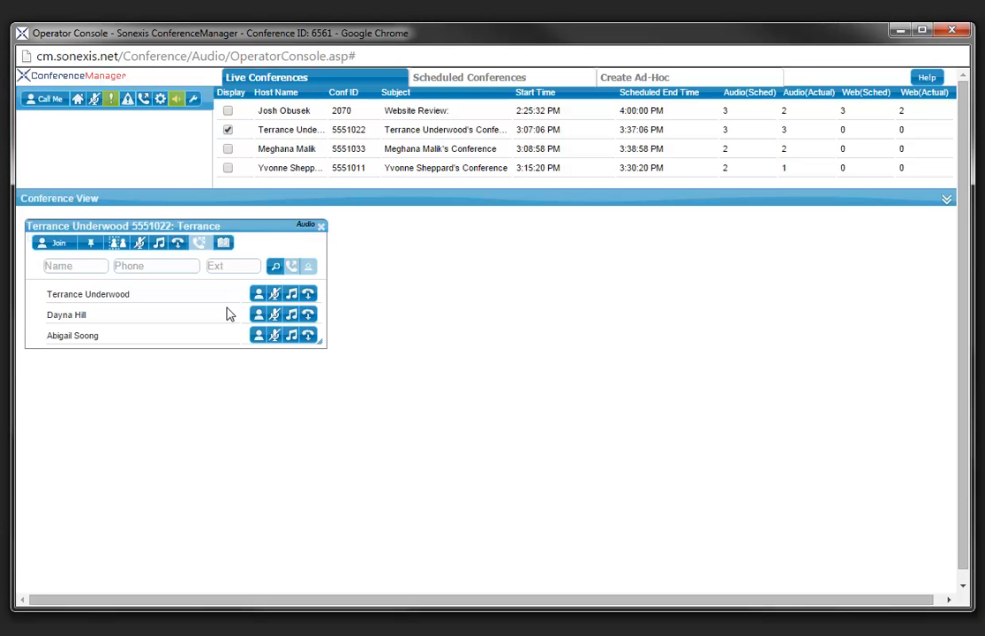
pyautogui.click(120, 245)
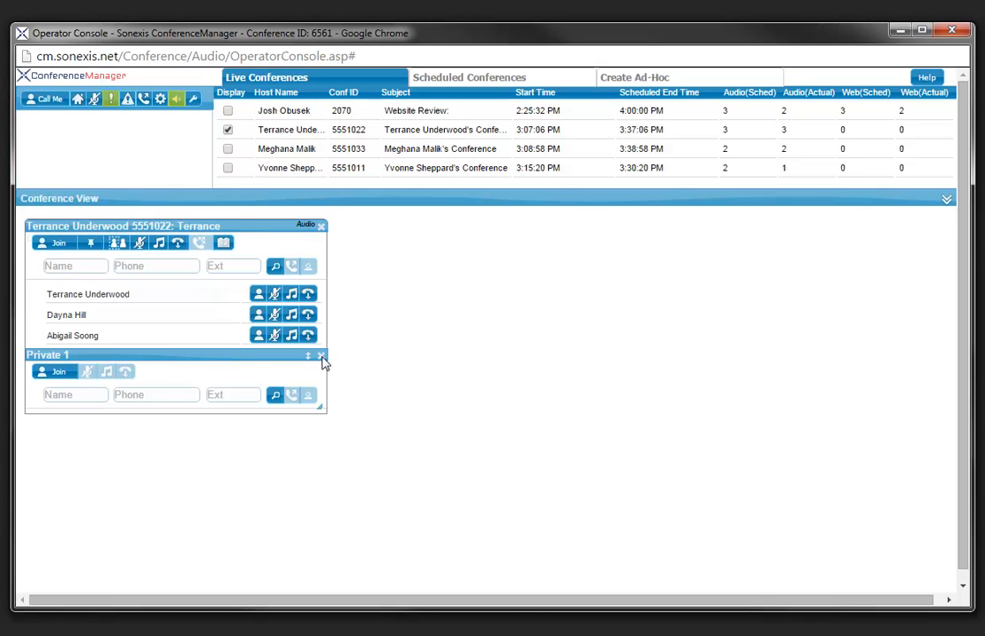
pyautogui.click(321, 355)
# Mute all participants, then turn hold music on and back off
pyautogui.click(141, 250)
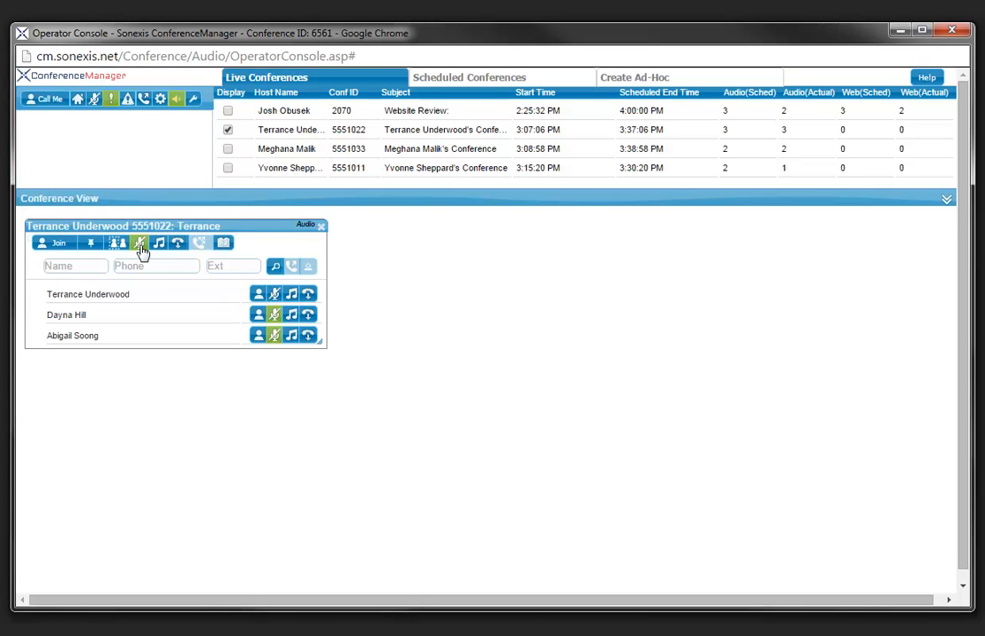
pyautogui.click(156, 246)
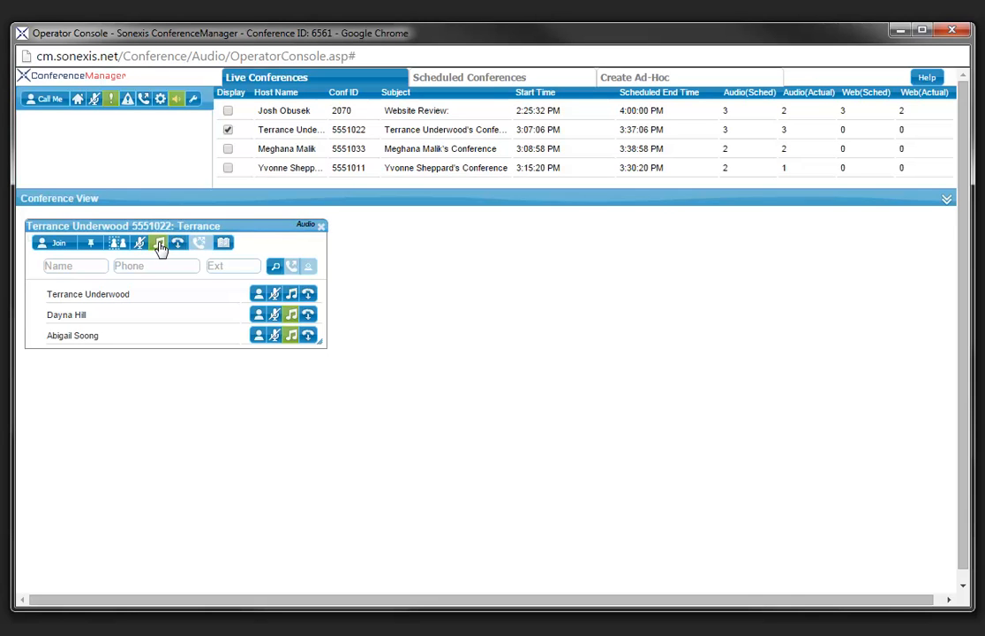
pyautogui.click(160, 245)
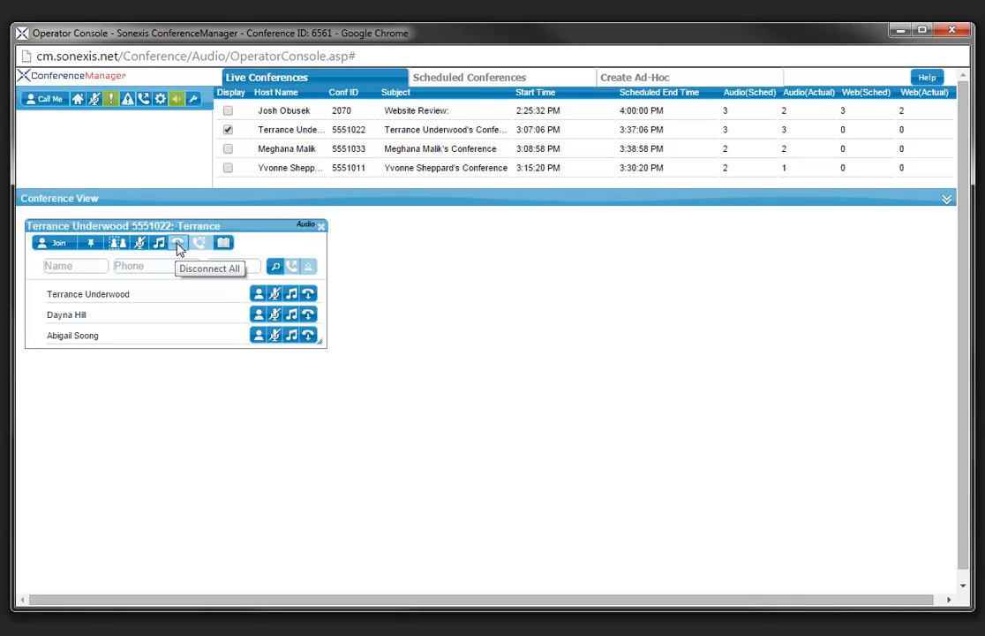
# Insert a middle name before the second participant's surname in conference 5551022 and save it
pyautogui.click(226, 250)
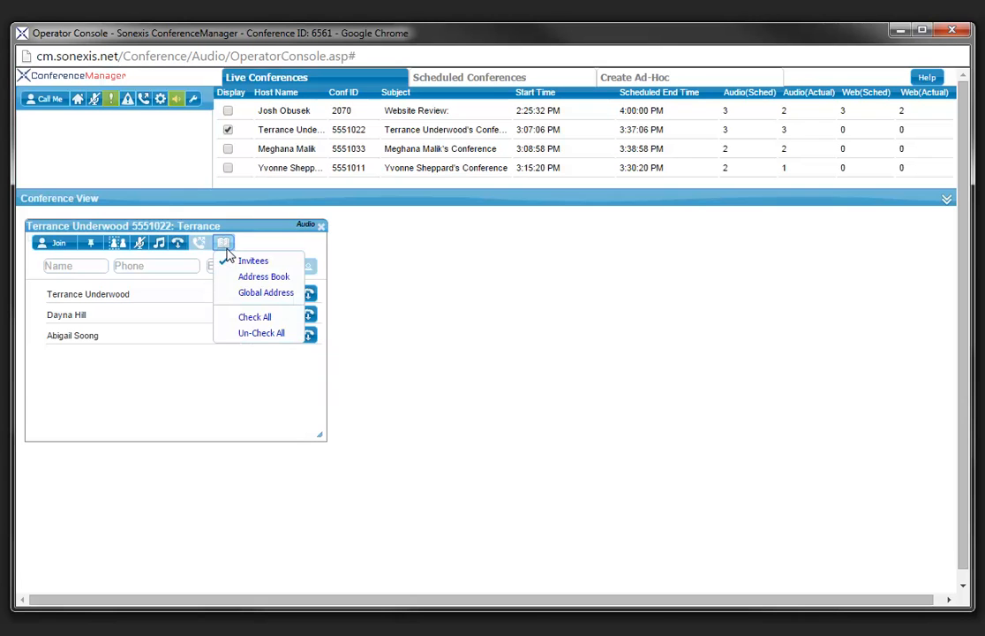
pyautogui.click(372, 262)
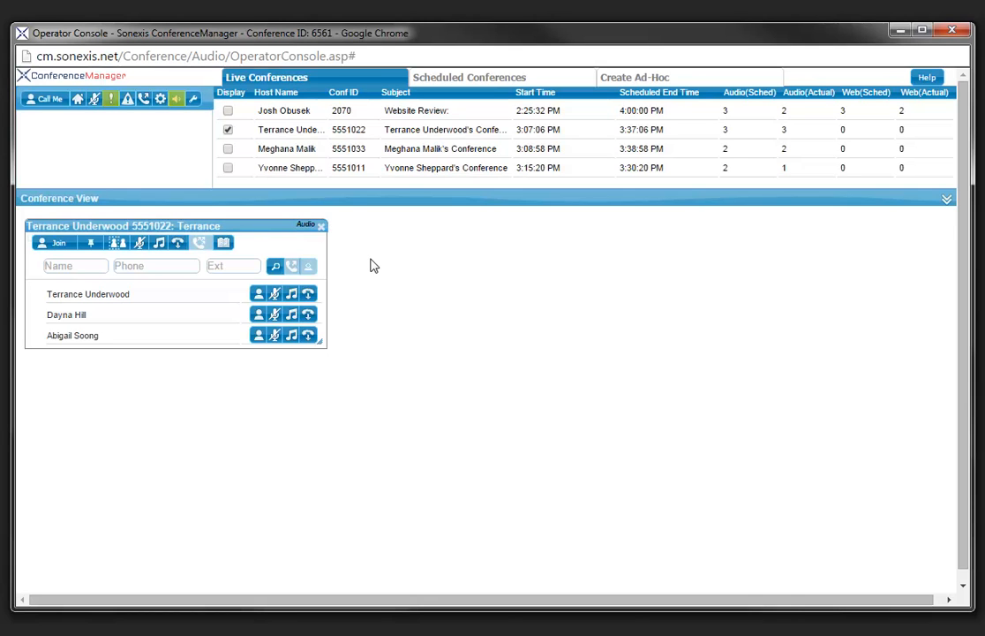
pyautogui.click(89, 316)
pyautogui.click(114, 316)
pyautogui.click(81, 316)
pyautogui.write('Lynn')
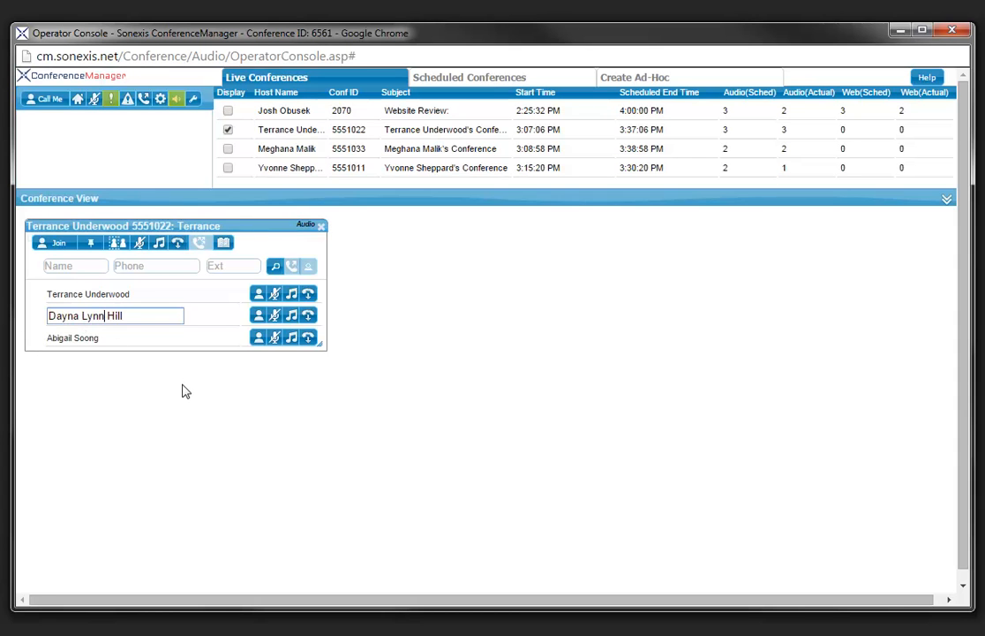
pyautogui.press('Return')
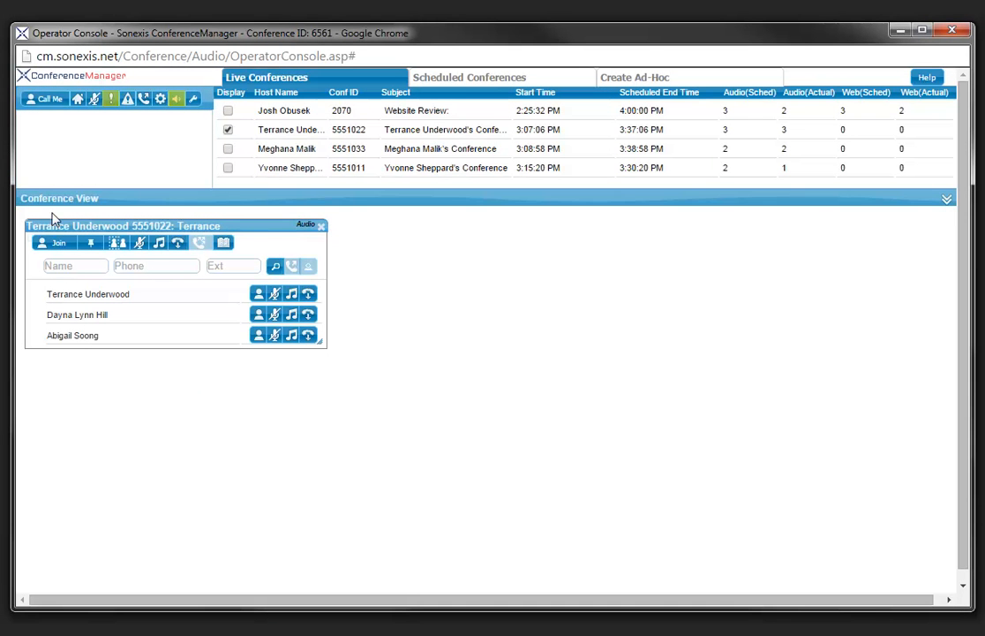
# Connect the operator's phone line and review the operator settings, closing them unchanged
pyautogui.click(51, 103)
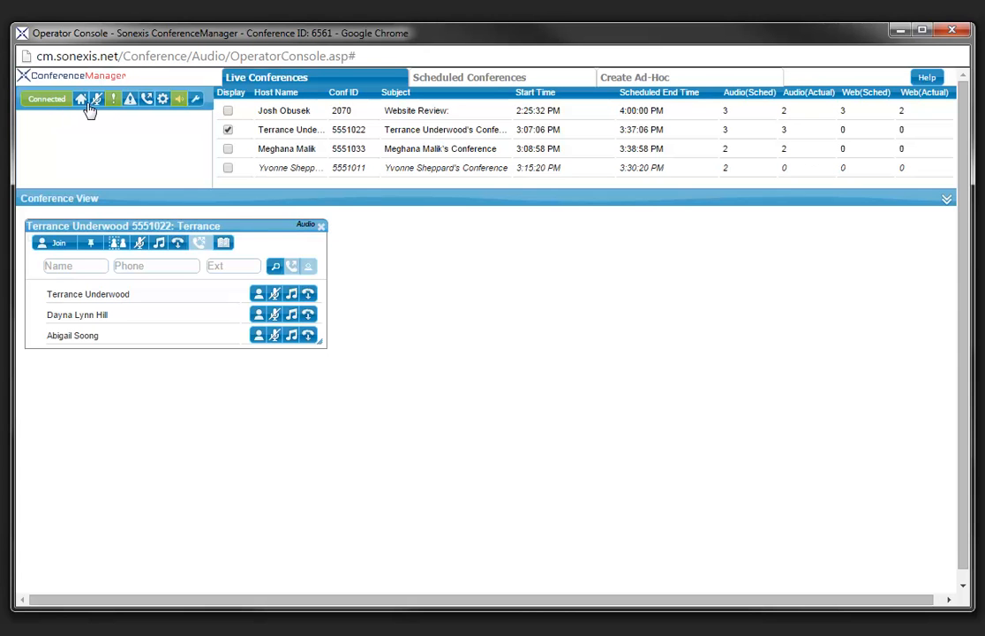
pyautogui.click(163, 101)
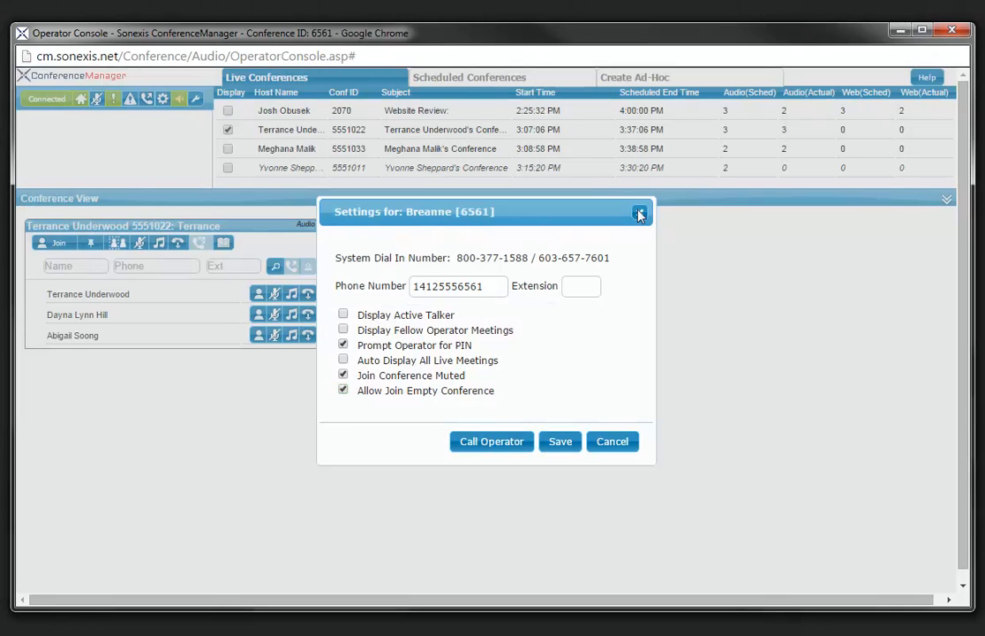
pyautogui.click(639, 213)
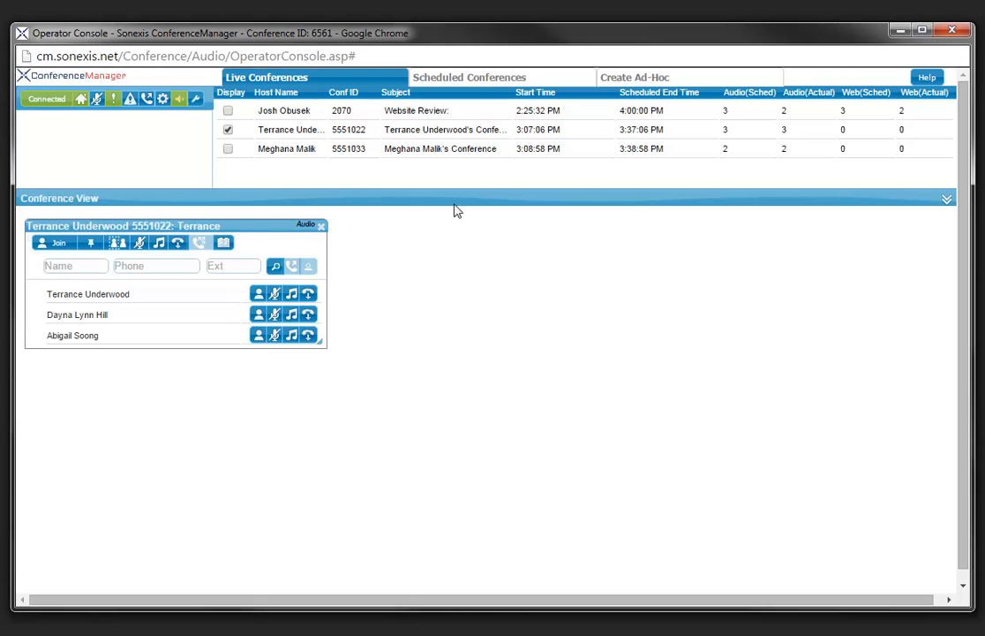
# Mute the operator's audio and talk privately with the caller waiting for the operator
pyautogui.click(177, 102)
pyautogui.click(112, 103)
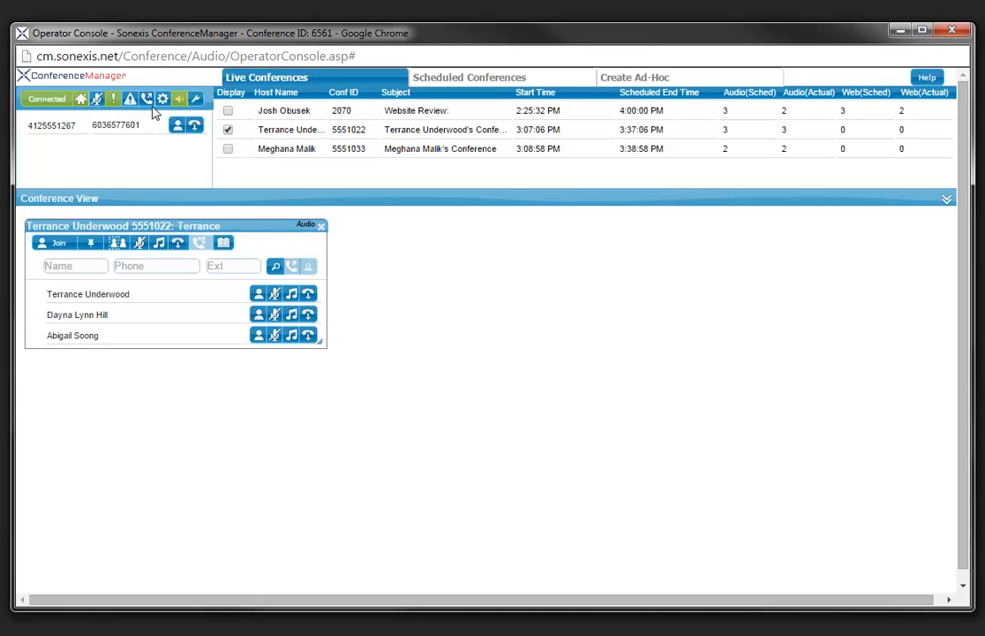
pyautogui.click(178, 126)
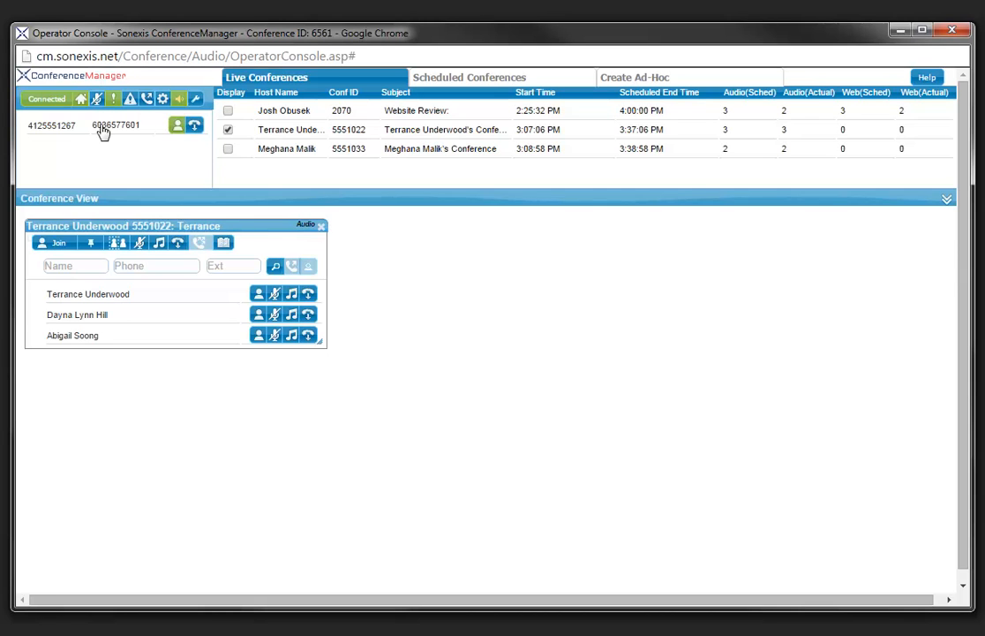
# Label the waiting caller with their full name and move them into conference 5551022
pyautogui.doubleClick(50, 126)
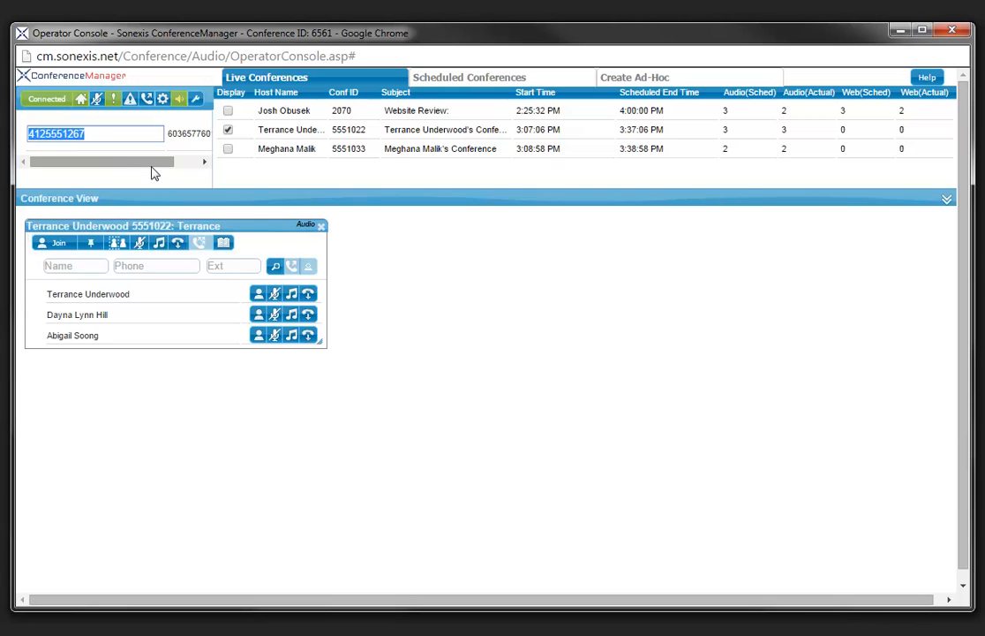
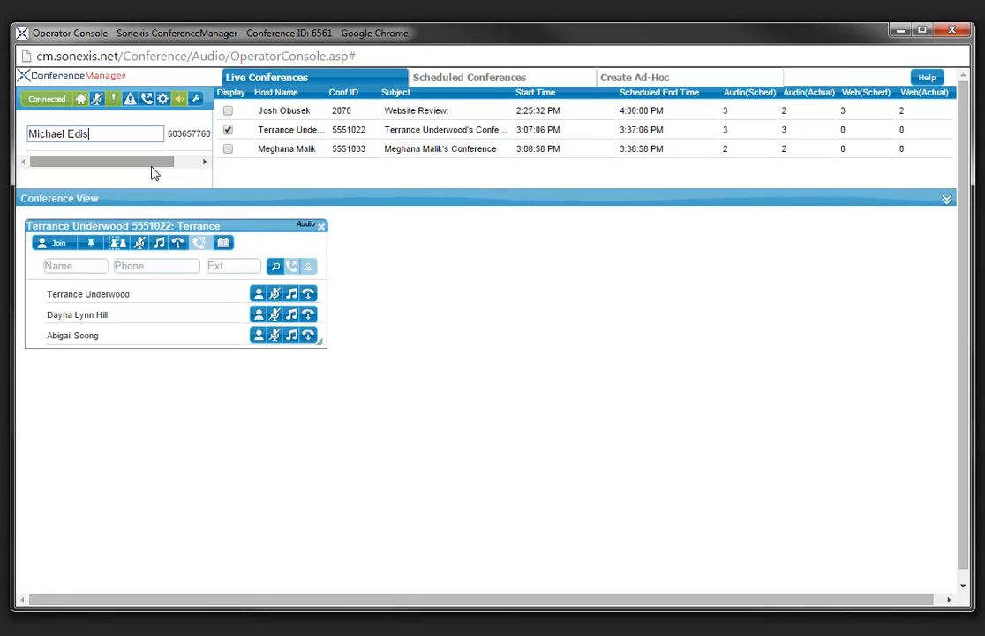
pyautogui.press('Return')
pyautogui.moveTo(53, 131); pyautogui.dragTo(80, 349)
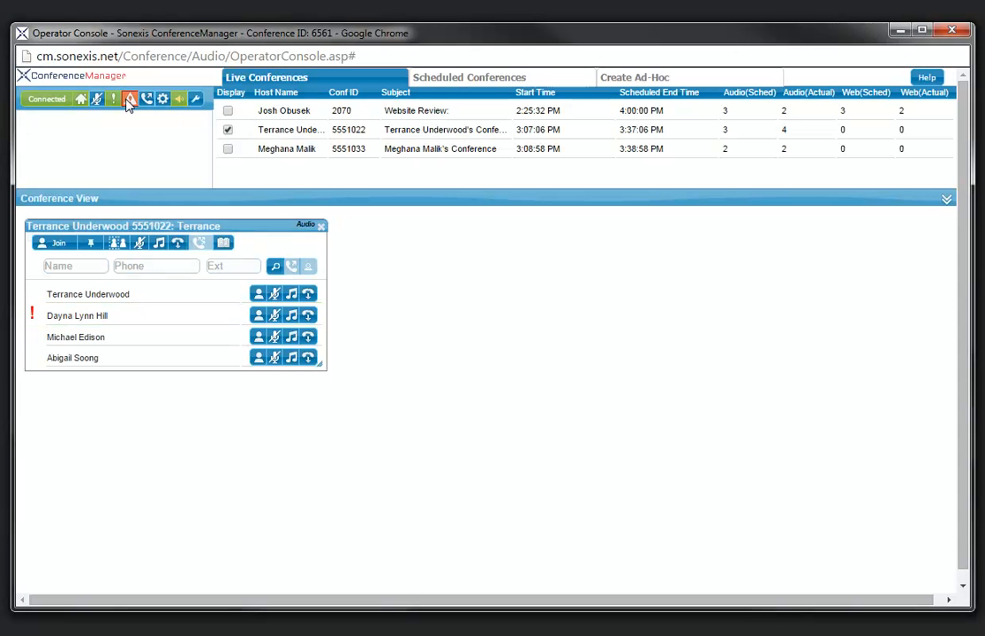
# View the participant's help request, join conference 5551022 to assist, then leave it
pyautogui.click(130, 99)
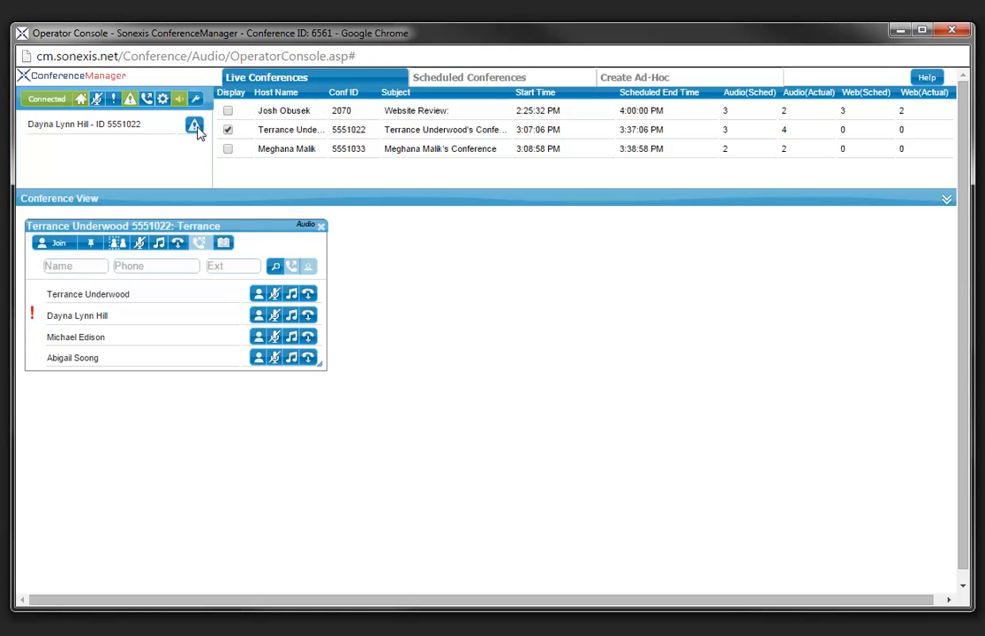
pyautogui.click(58, 243)
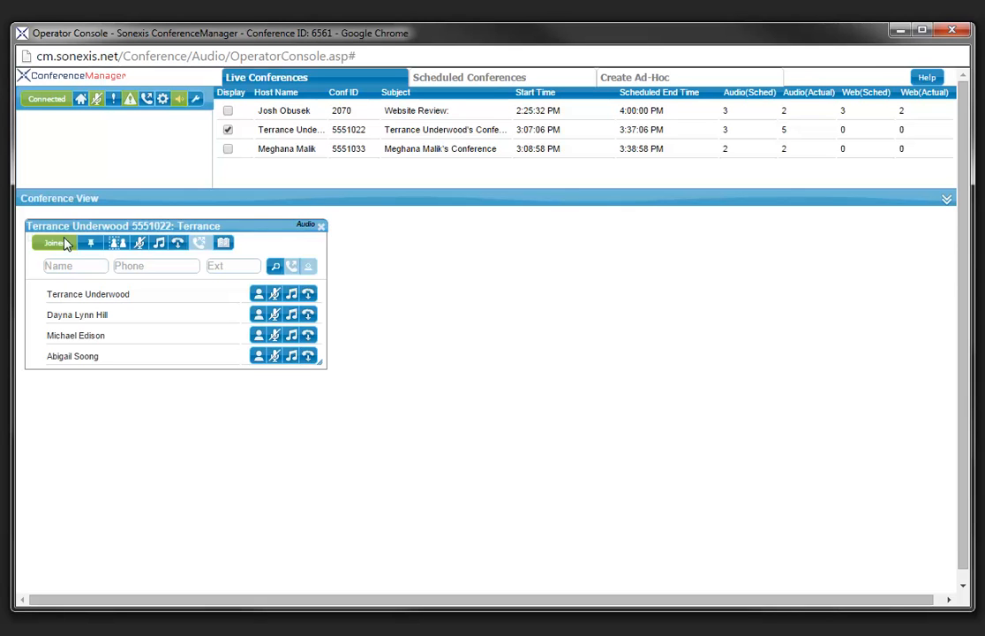
pyautogui.click(80, 105)
# Enter the new caller's name and phone number in the dial-out form
pyautogui.click(146, 103)
pyautogui.click(111, 123)
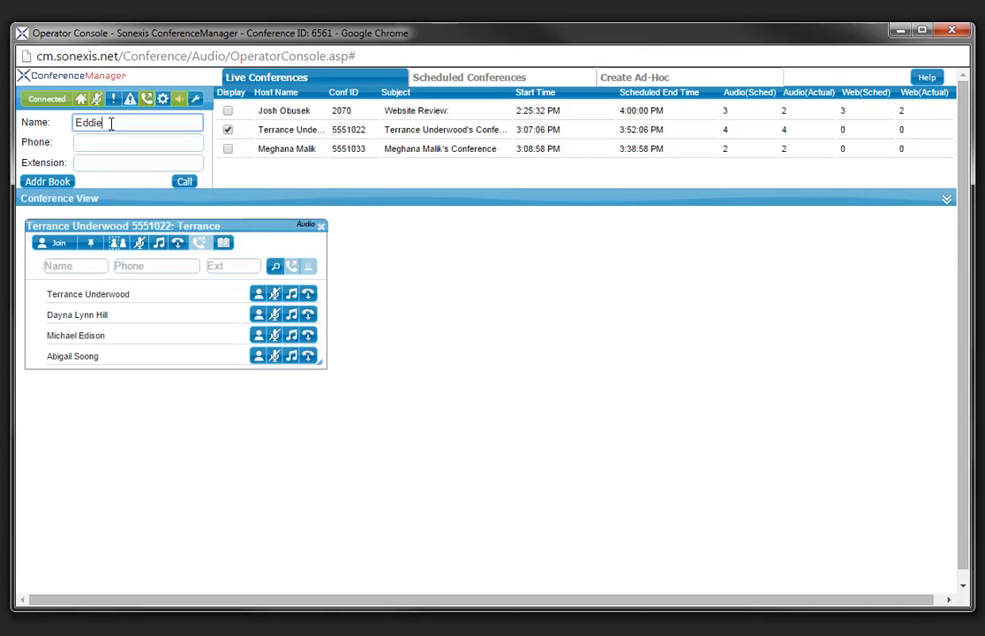
pyautogui.click(103, 143)
pyautogui.write('14125558774')
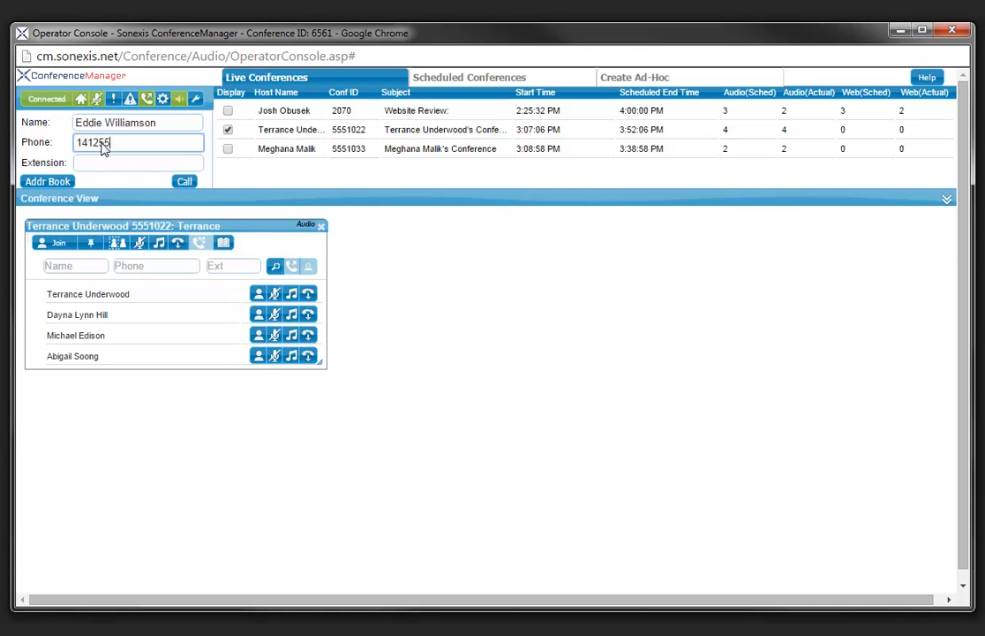
# Place the call, display the third-row conference 5551033, and drag the caller into it
pyautogui.click(47, 182)
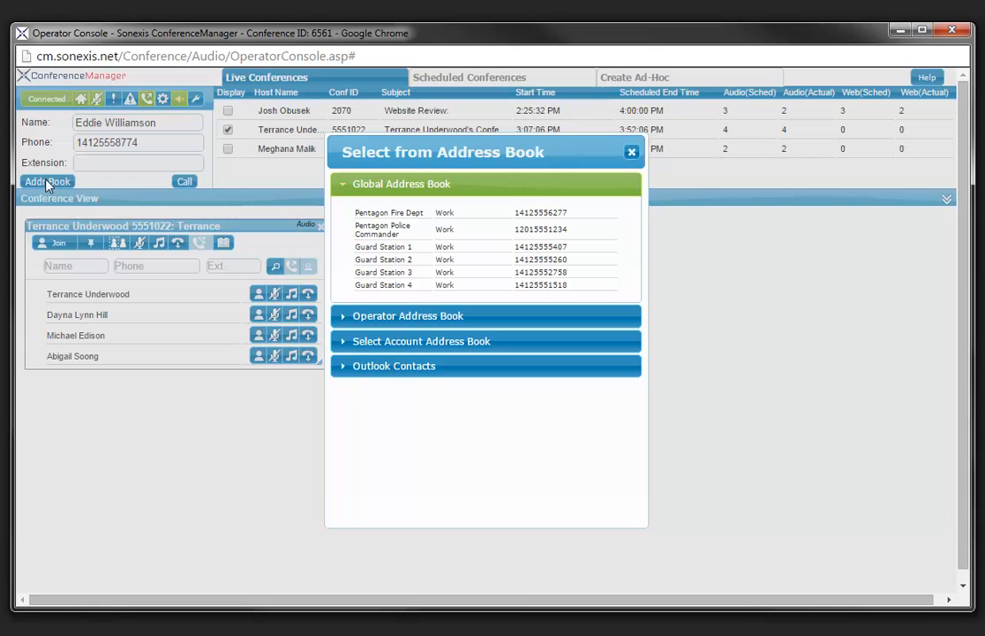
pyautogui.click(632, 152)
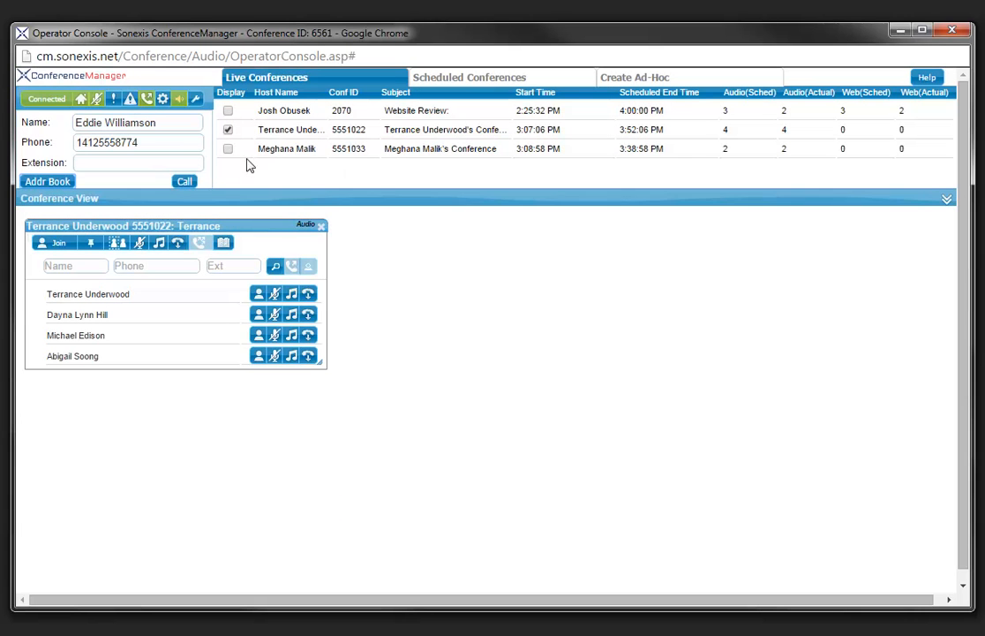
pyautogui.click(185, 181)
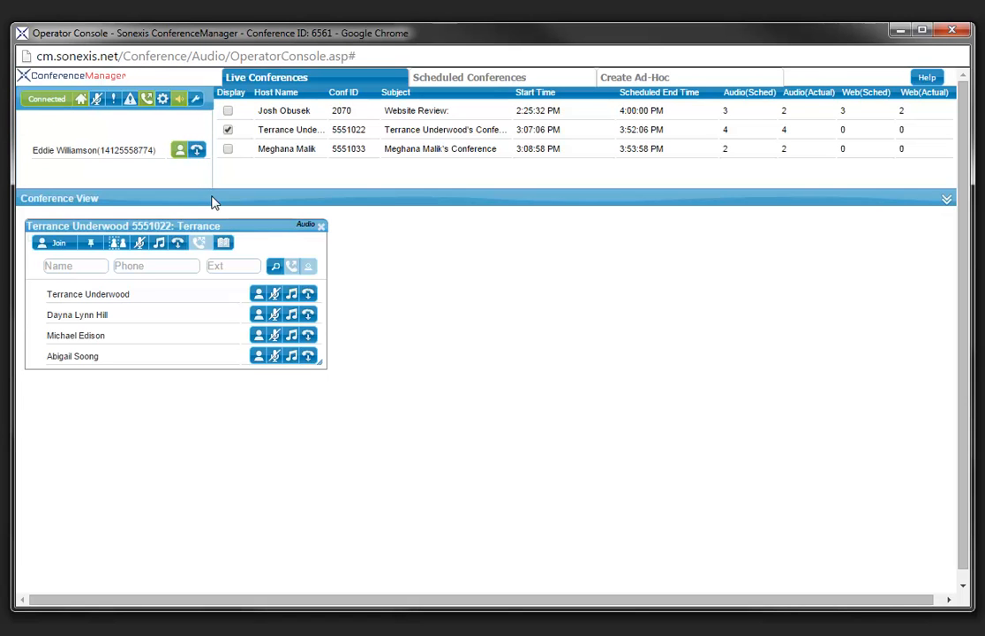
pyautogui.click(228, 149)
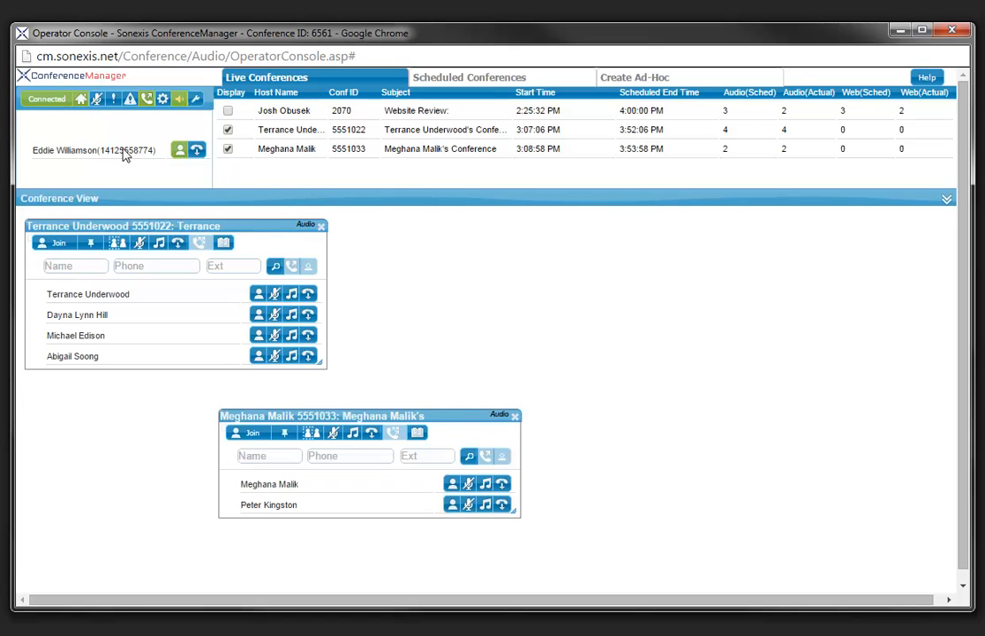
pyautogui.moveTo(92, 155); pyautogui.dragTo(326, 520)
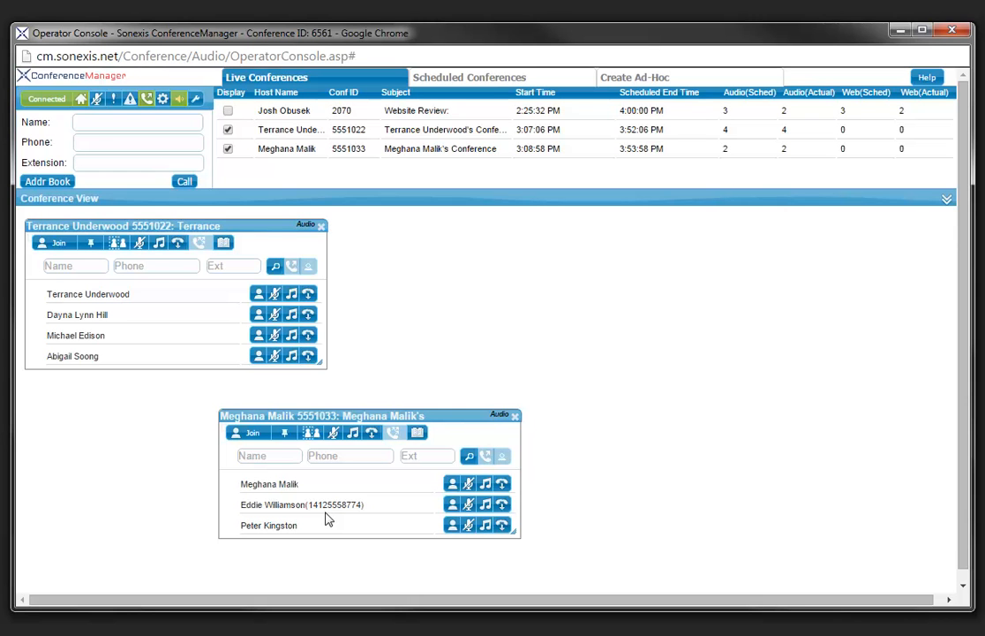